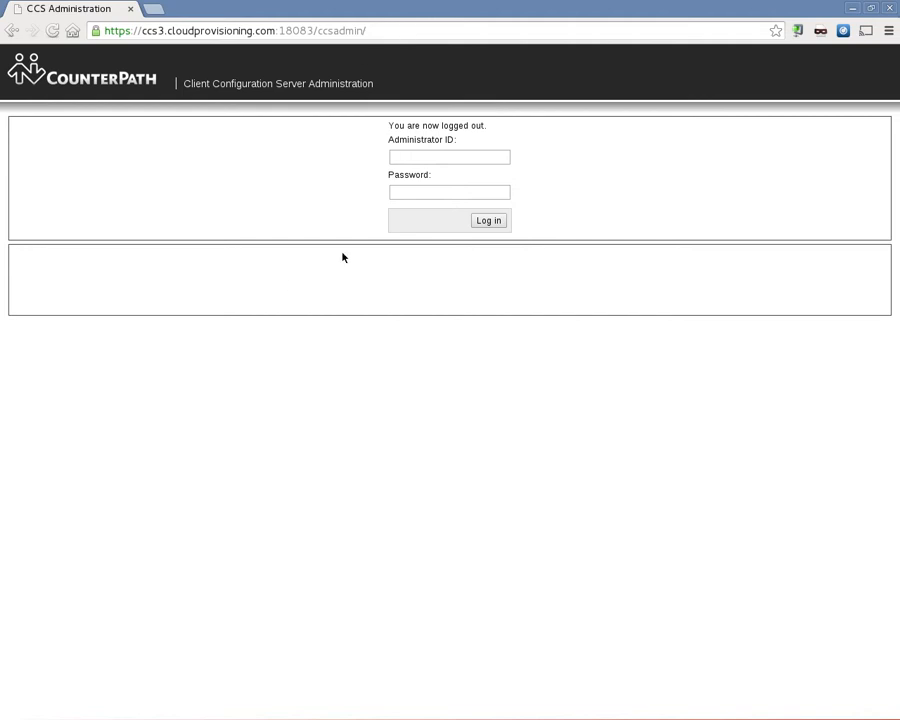
# Log in with the administrator ID provu.trial1.co.uk and the account password
pyautogui.click(416, 158)
pyautogui.write('provu')
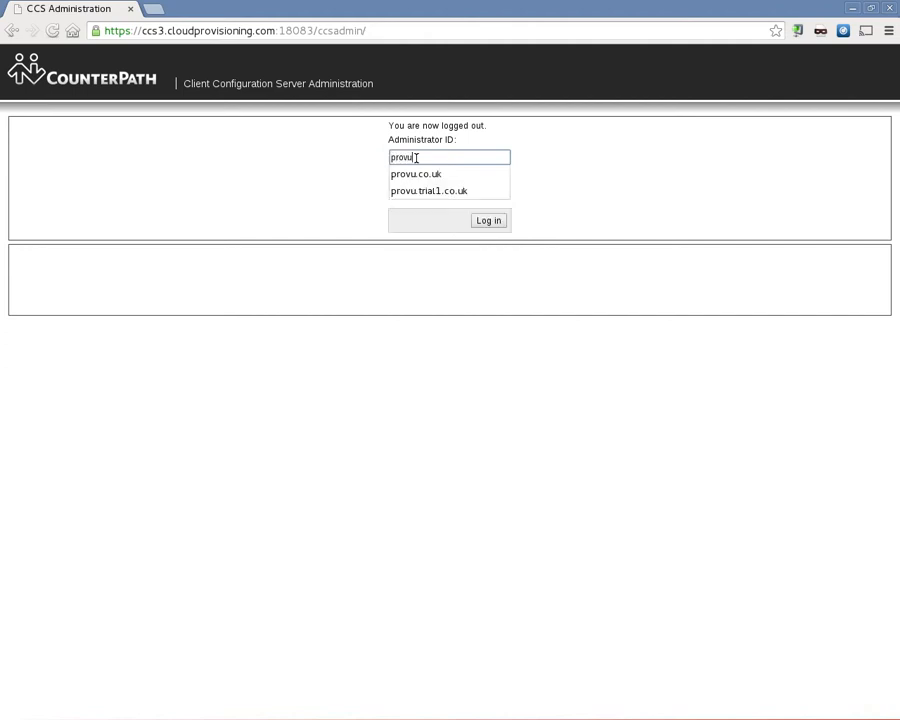
pyautogui.write('.t')
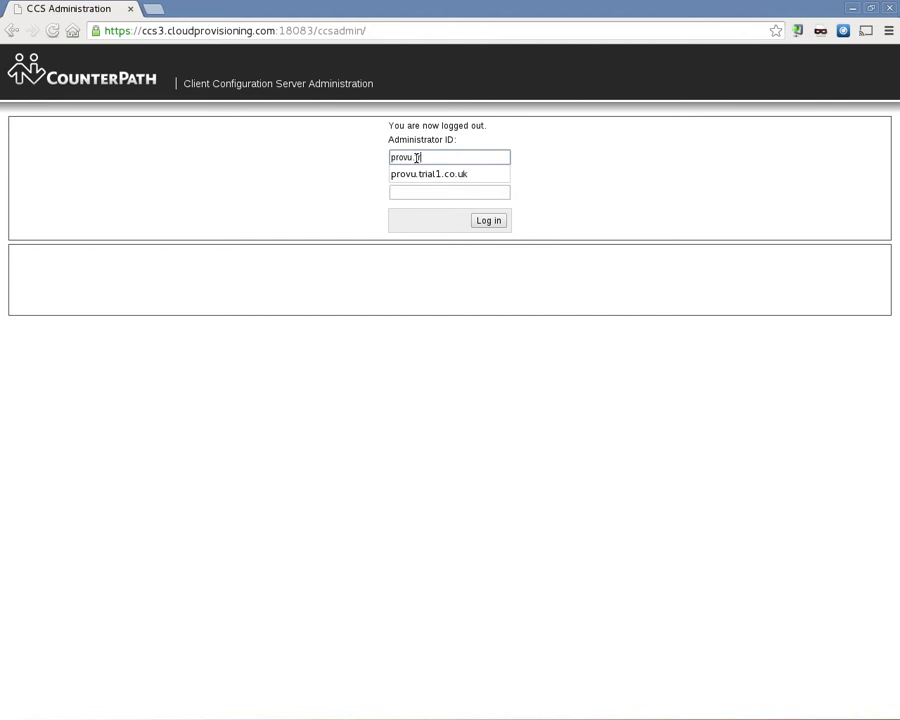
pyautogui.write('rial1.co.uk')
pyautogui.click(400, 193)
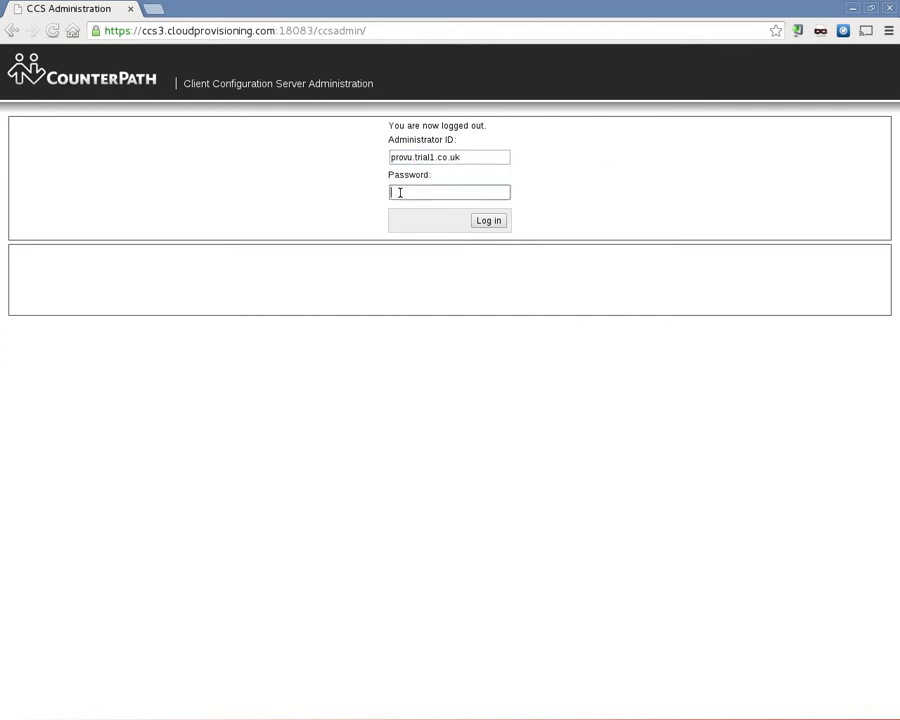
pyautogui.write('••••••••')
pyautogui.click(494, 224)
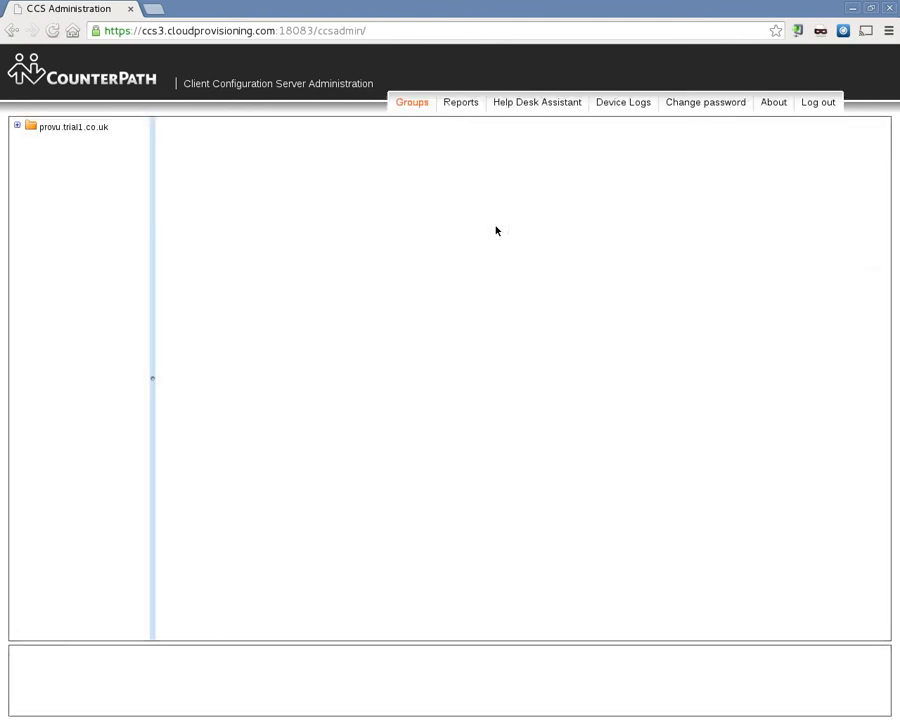
# View the provu.trial1.co.uk group's details, then start a new user in that group and widen the user settings area
pyautogui.click(14, 124)
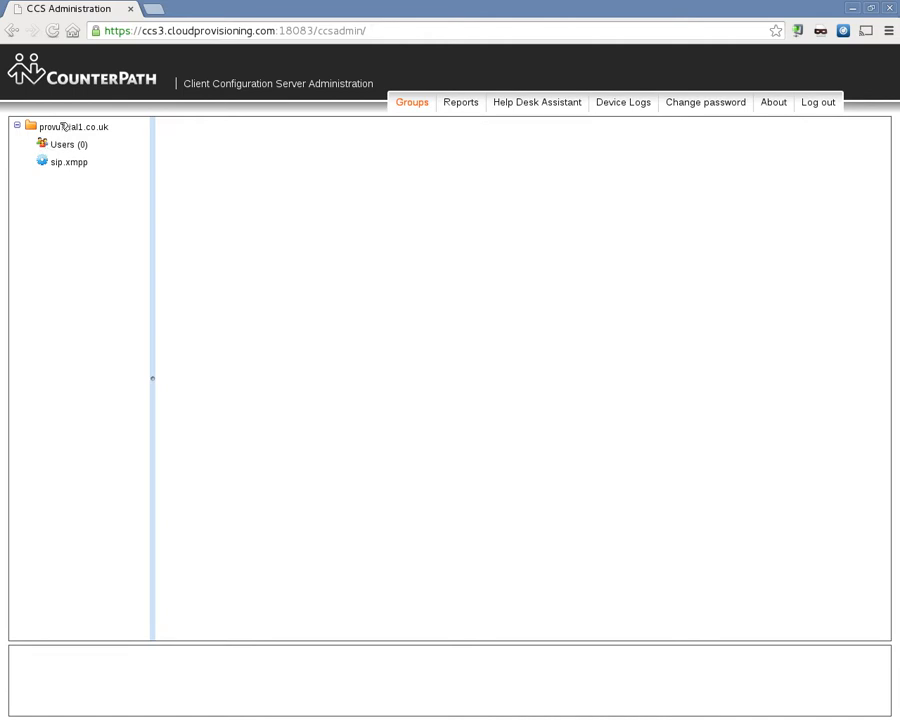
pyautogui.click(64, 126)
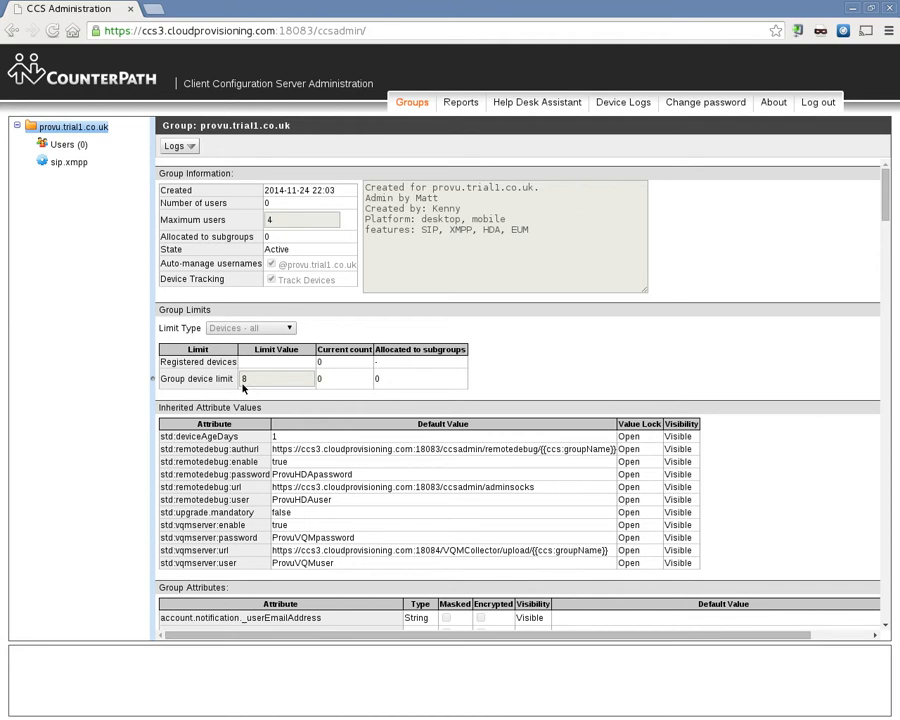
pyautogui.click(75, 146)
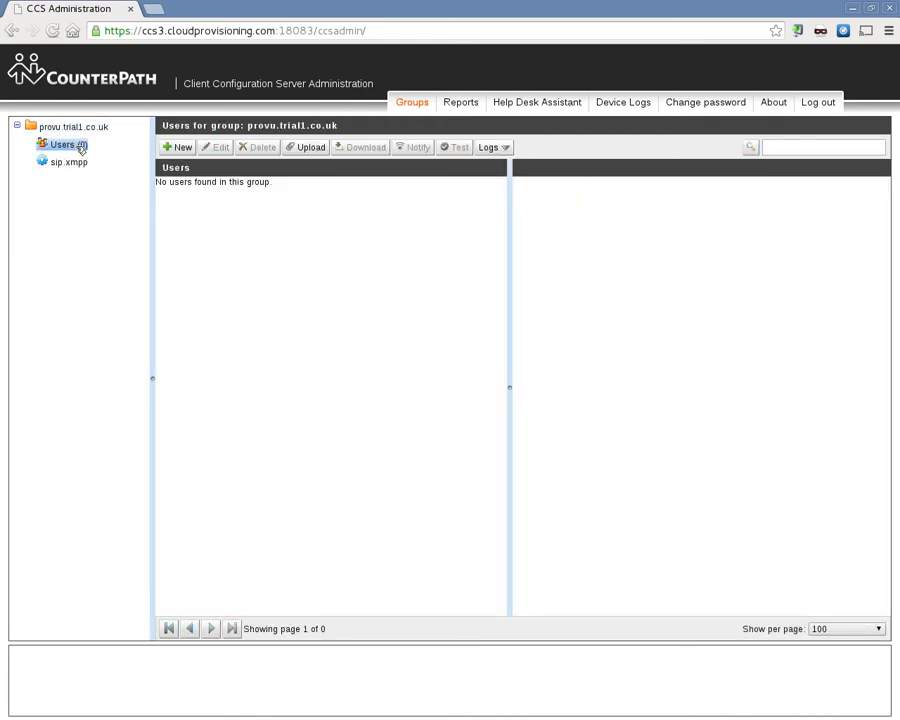
pyautogui.click(177, 147)
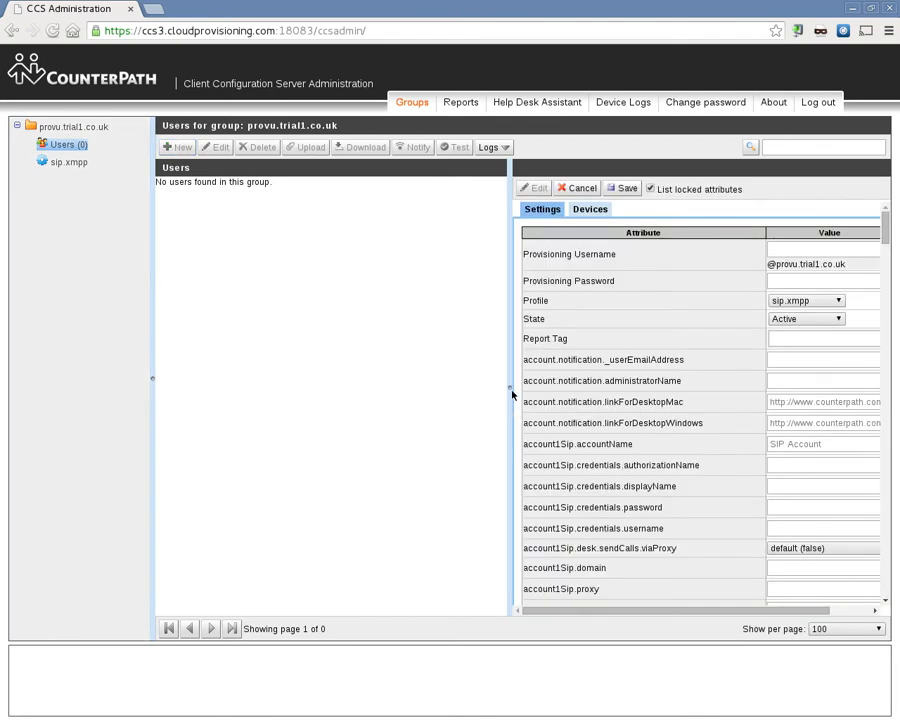
pyautogui.moveTo(506, 390); pyautogui.dragTo(346, 396)
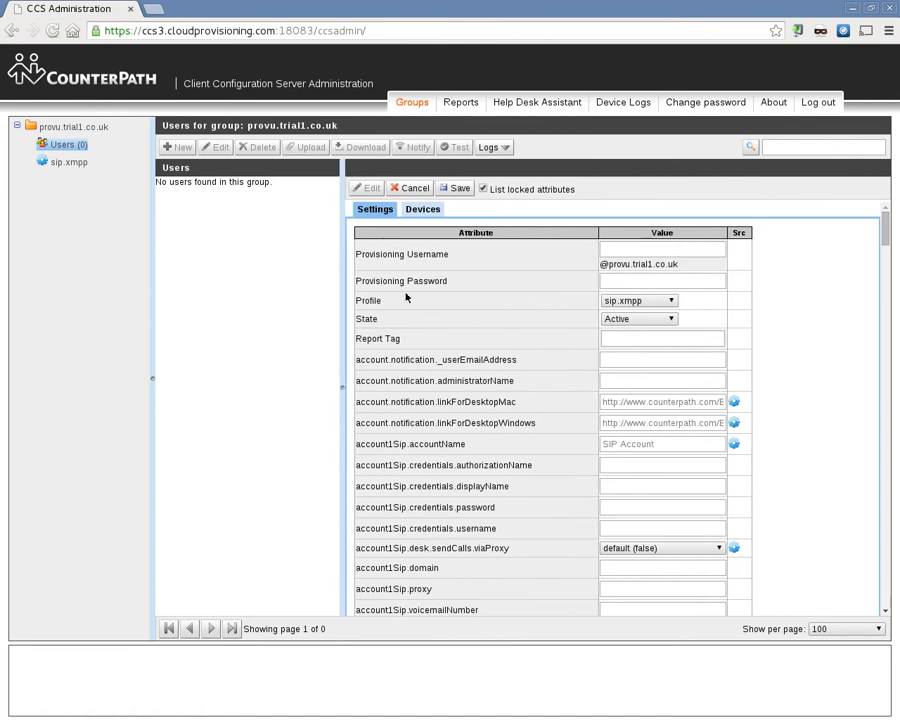
# Set the new user's provisioning username to testuser and enter the provisioning password
pyautogui.click(626, 249)
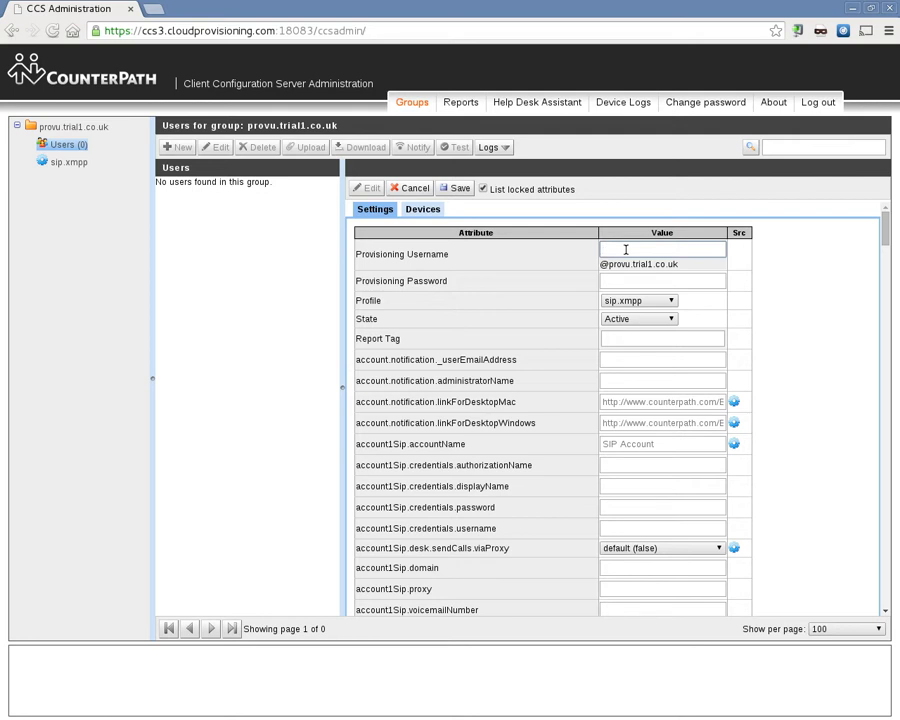
pyautogui.write('testuser')
pyautogui.click(609, 281)
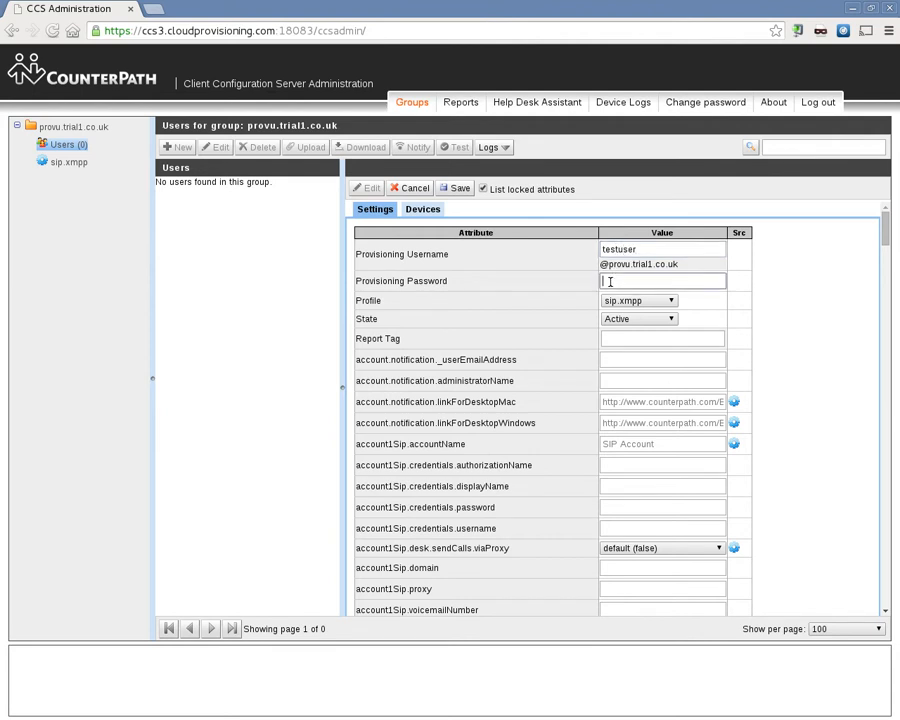
pyautogui.write('••••••••')
# Set the account1Sip account name to Provu PBX, and enter the SIP password, username 4001 and the user's display name
pyautogui.scroll(-1, 511, 385)
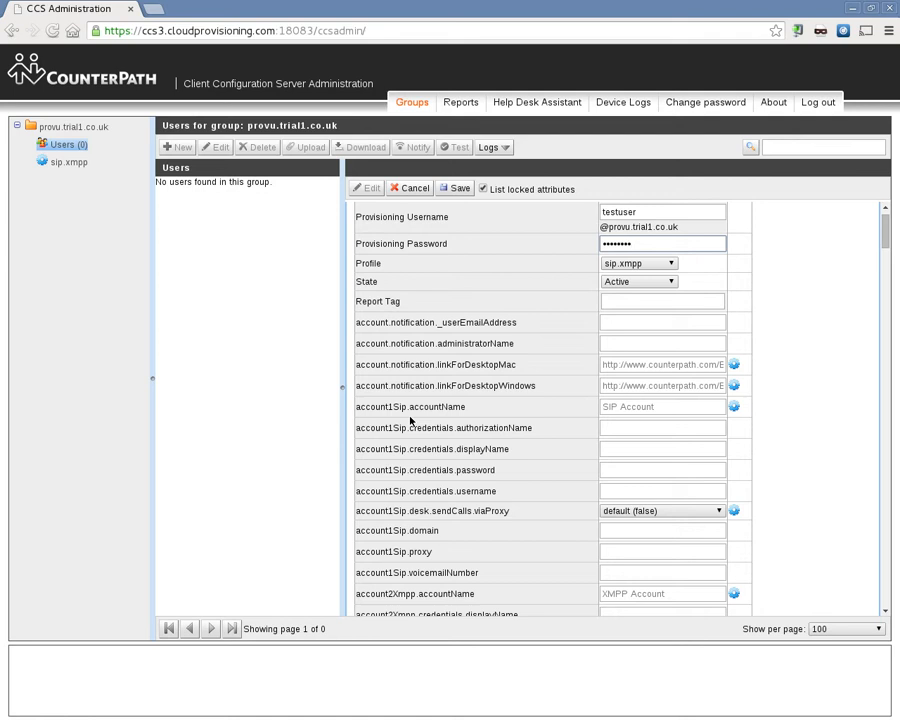
pyautogui.click(602, 406)
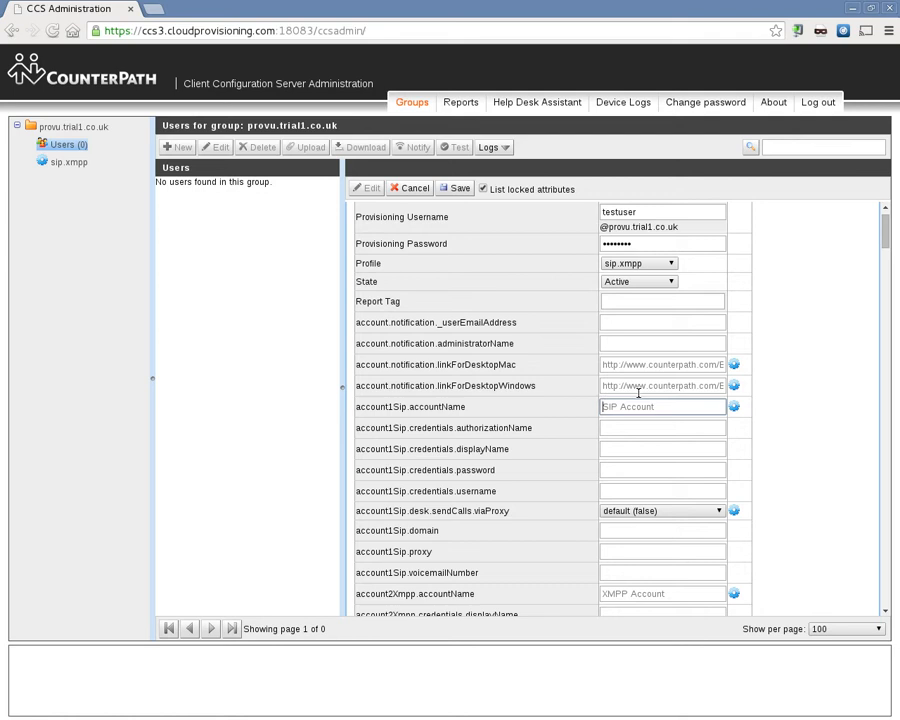
pyautogui.write('Provu PBX')
pyautogui.click(616, 469)
pyautogui.write('•••••••')
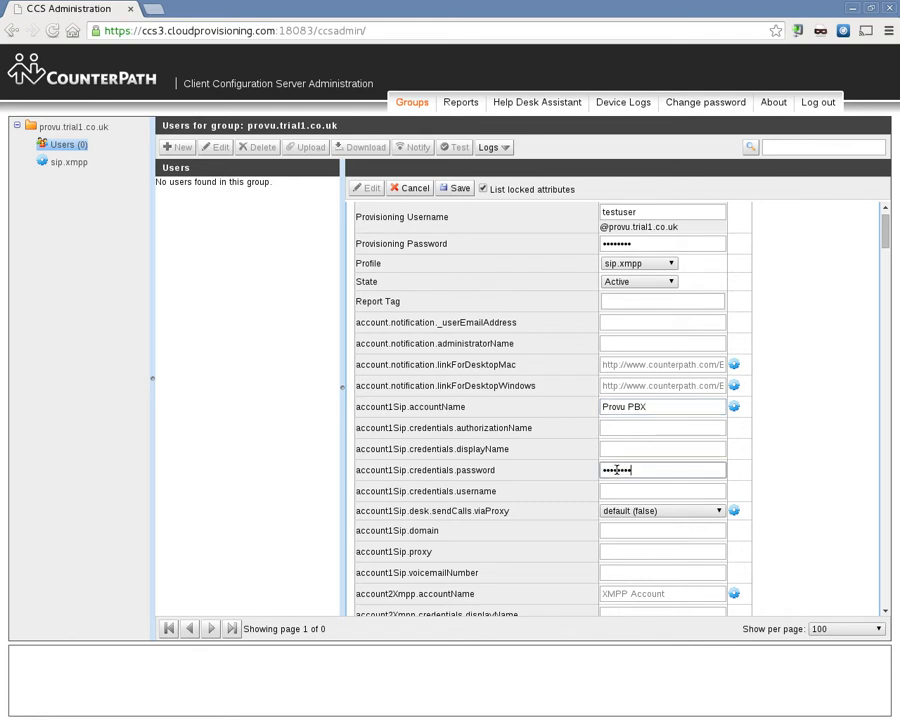
pyautogui.click(617, 489)
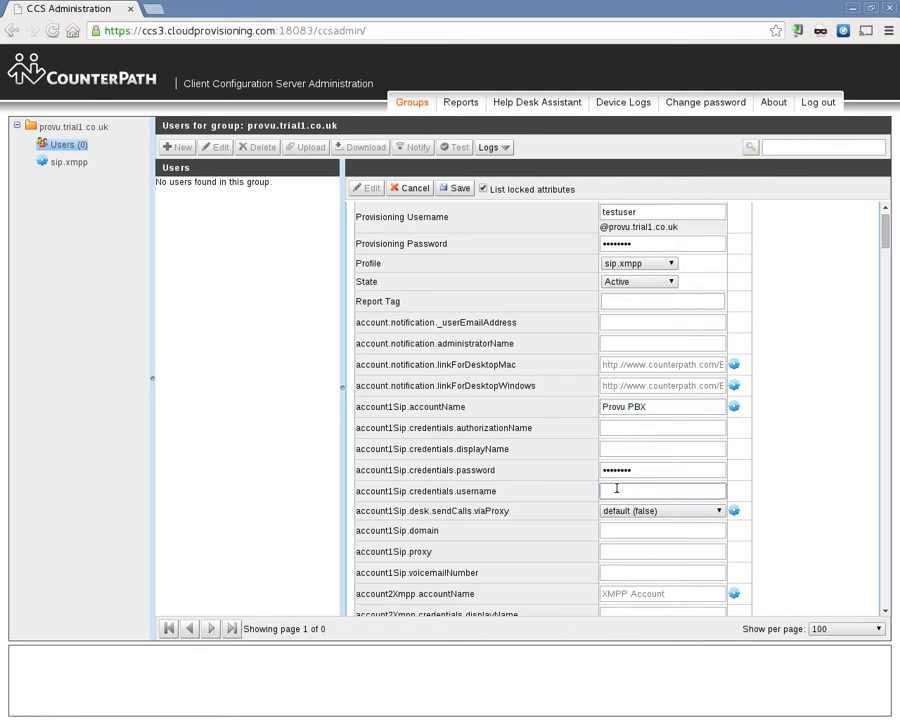
pyautogui.write('4001')
pyautogui.click(617, 447)
pyautogui.write('paultest')
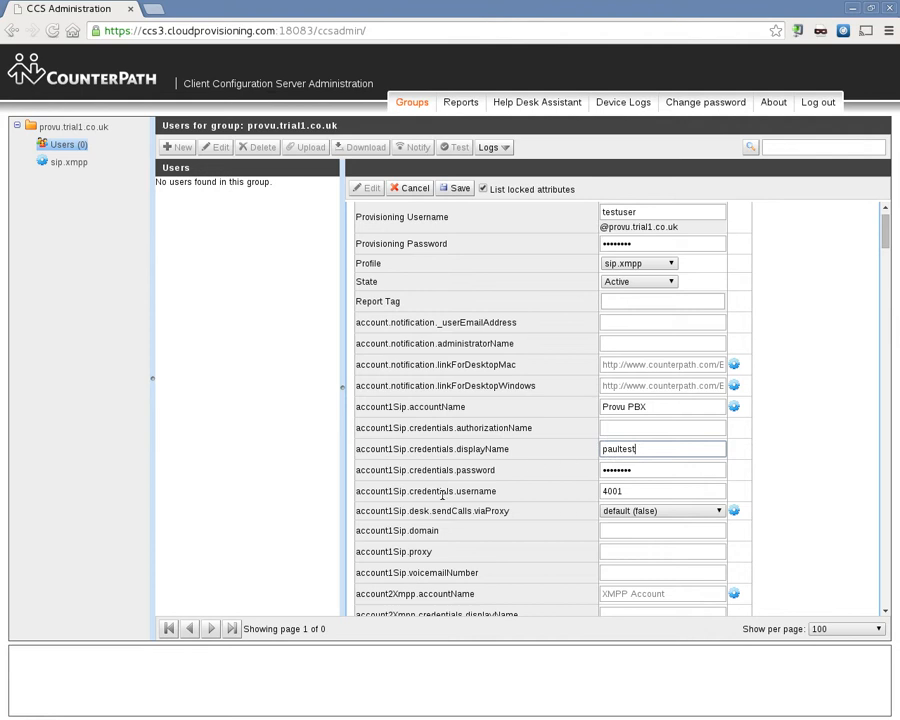
# Set both the SIP domain and proxy to pbx.provu.co.uk and save the new user
pyautogui.click(631, 533)
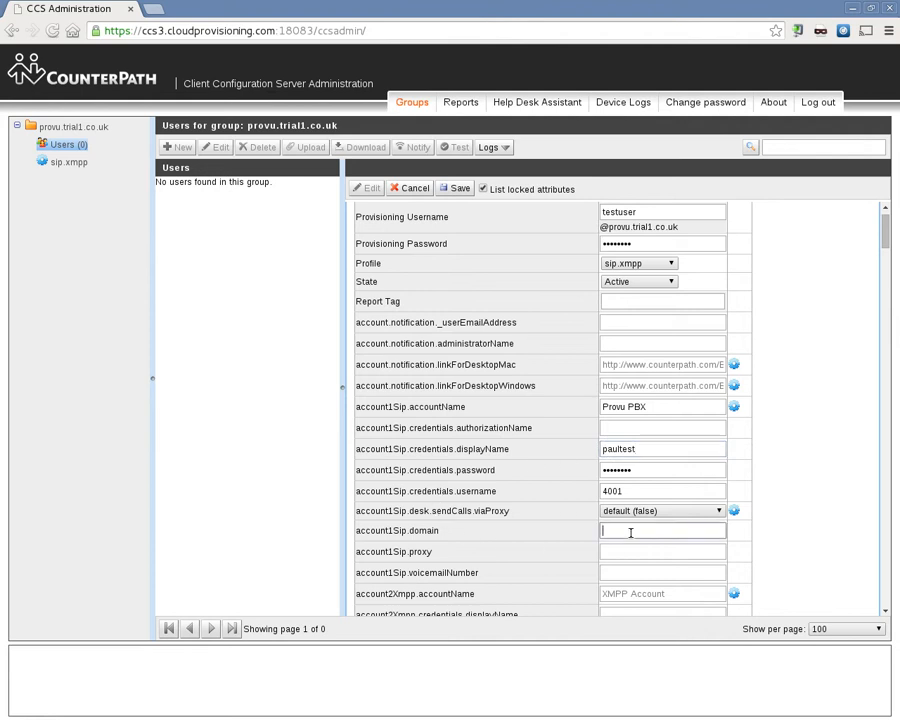
pyautogui.write('pbx.provu.co.uk')
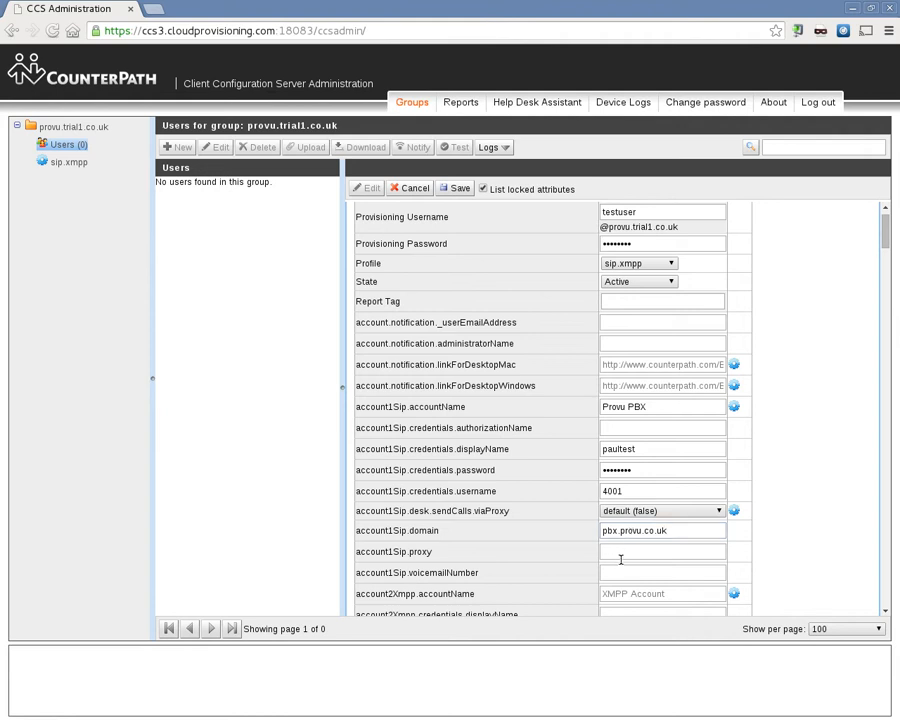
pyautogui.click(622, 553)
pyautogui.write('pbx.')
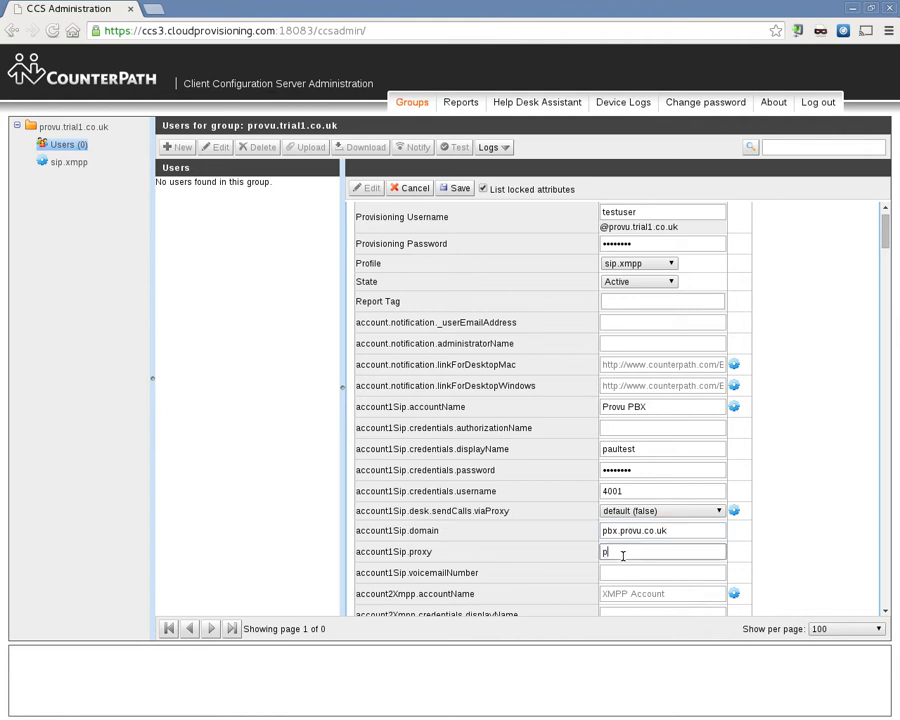
pyautogui.write('provu.co.uk')
pyautogui.click(459, 189)
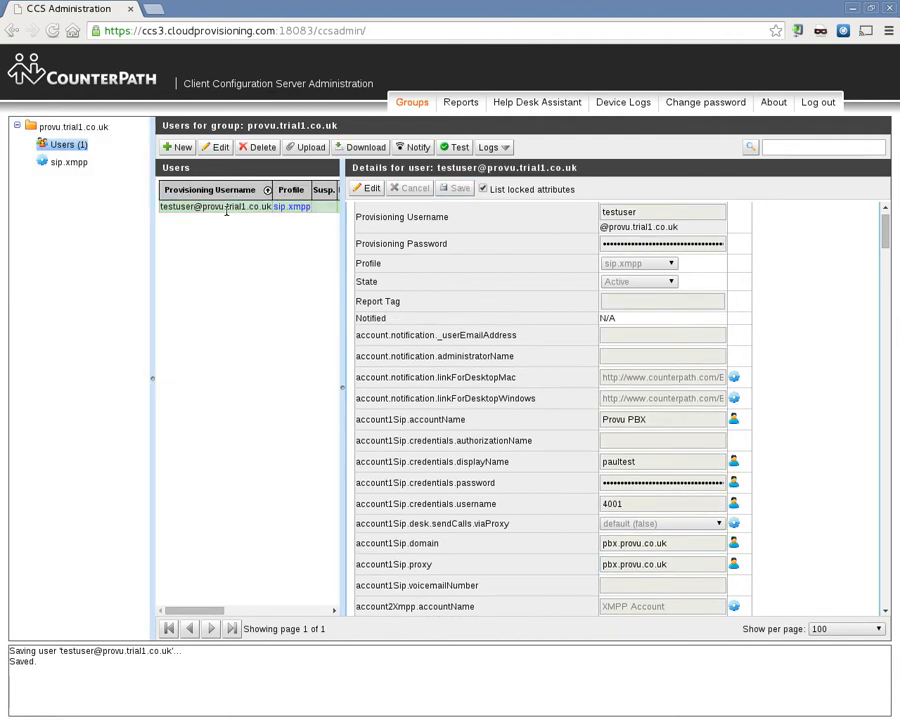
# Widen the user list to check testuser's device allocation, and reselect testuser to show the user's settings
pyautogui.moveTo(341, 384); pyautogui.dragTo(404, 372)
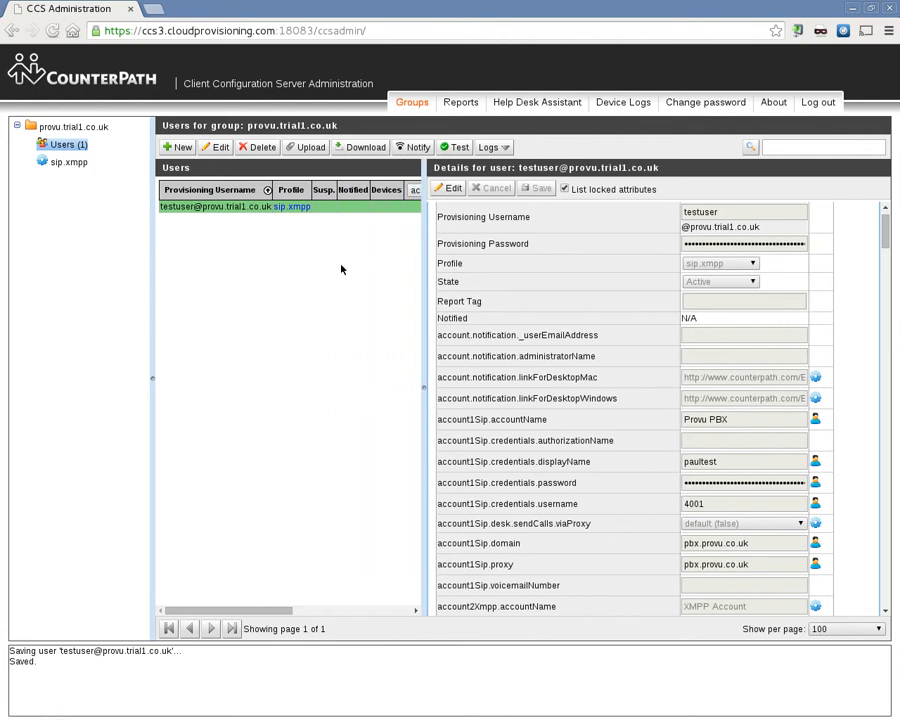
pyautogui.click(395, 207)
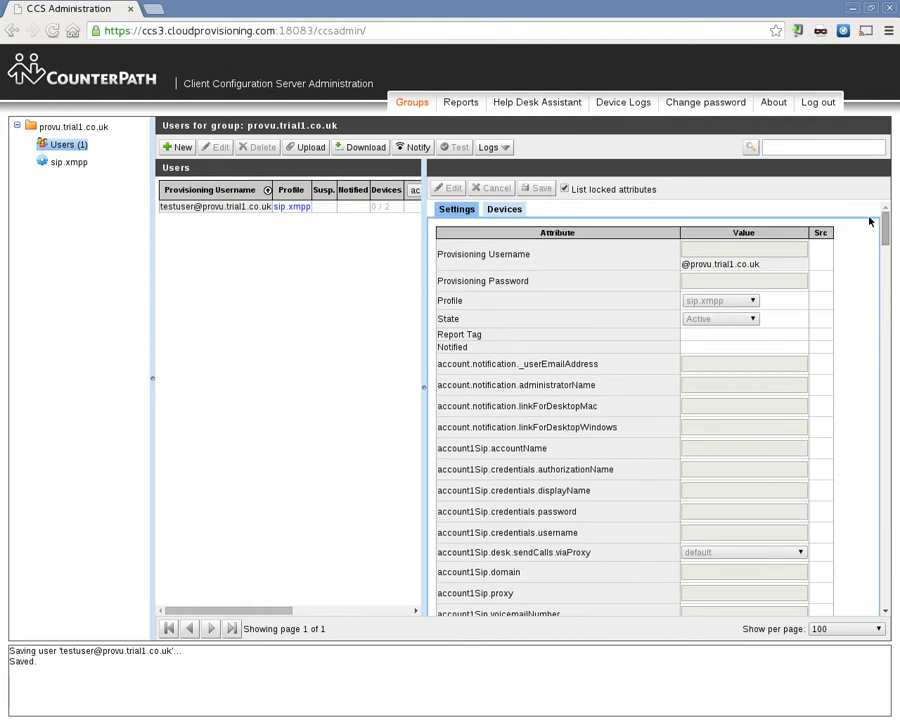
pyautogui.click(210, 207)
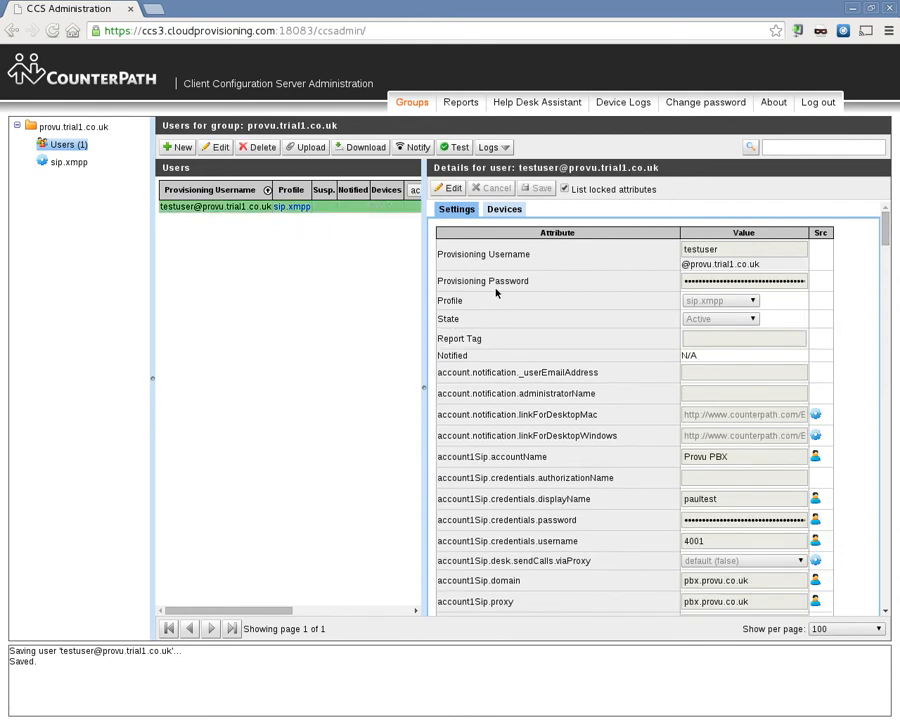